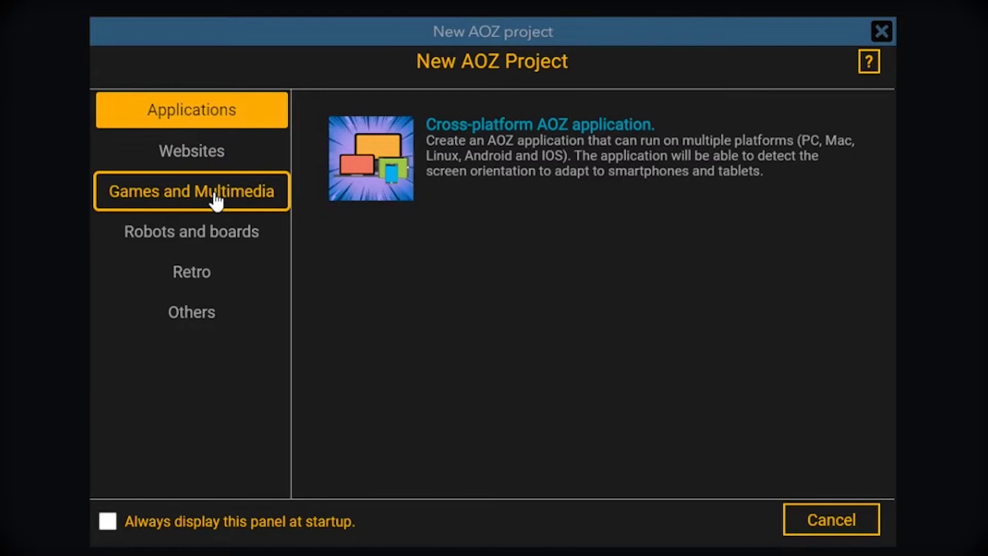
Create a new project from the Games and Multimedia 'Cross-platform AOZ Game using Unity' template.
left_click(216, 202)
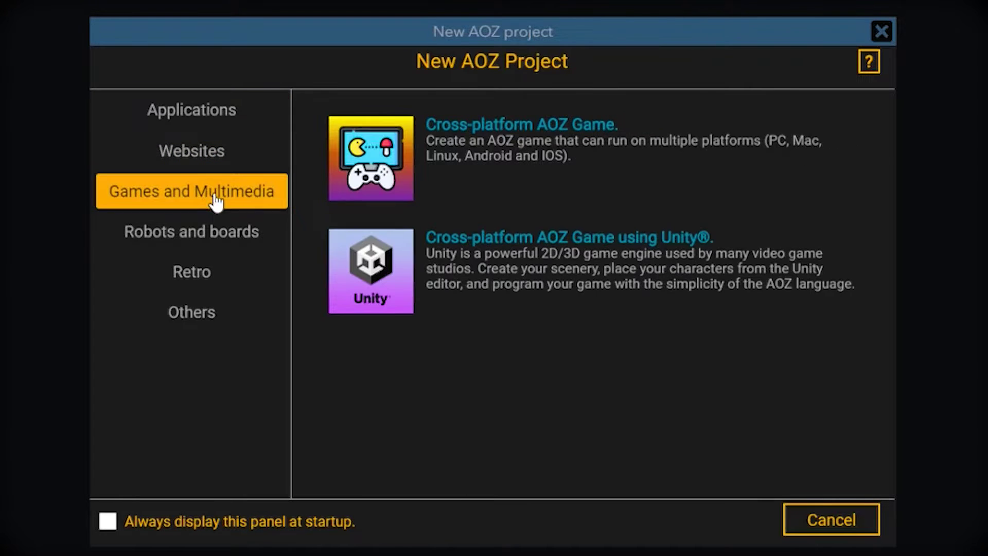
left_click(517, 312)
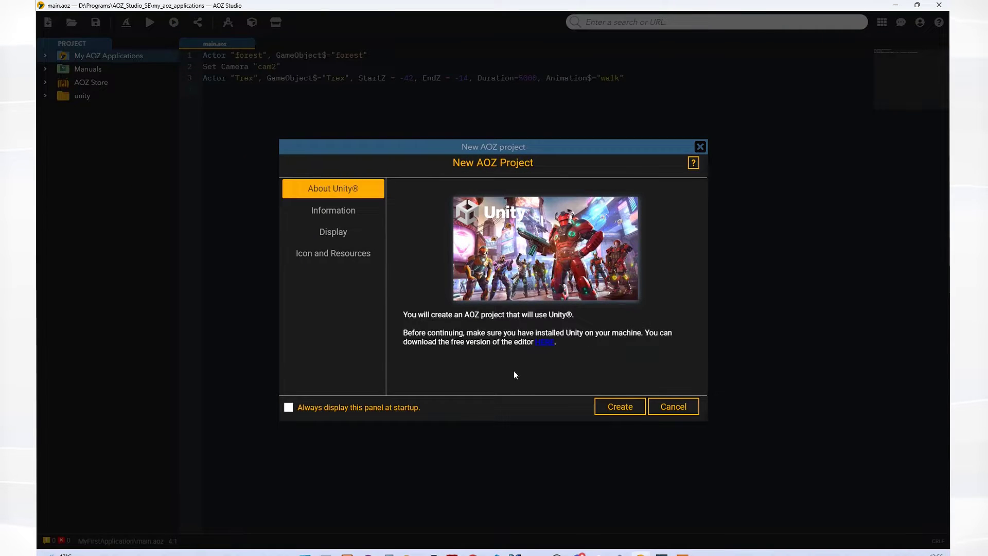
type("Actor \"forest\", Ga")
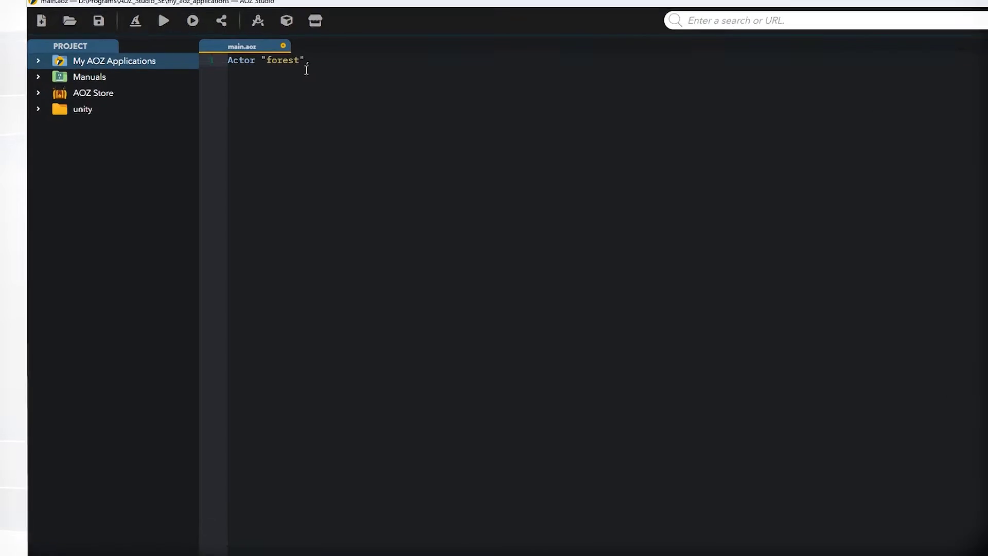
type("me")
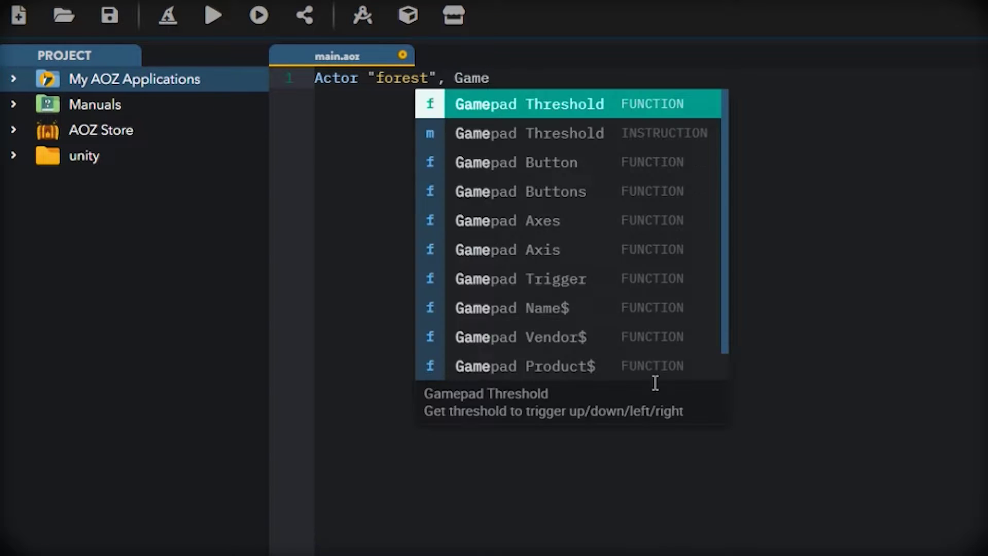
type("Object$=\"fo")
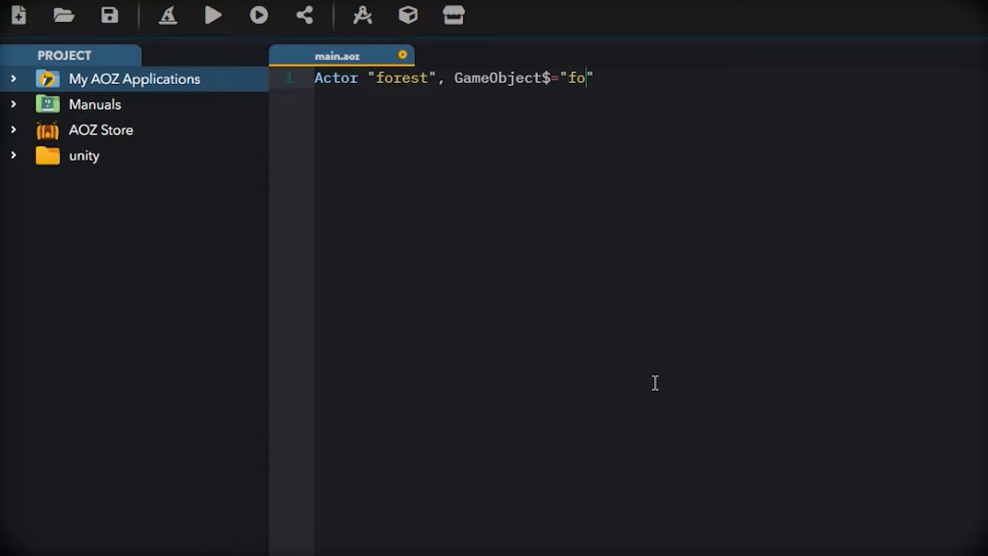
type("rest\"")
Finish line 1 as Actor "forest", GameObject$="forest" and run it in the browser.
key("Return")
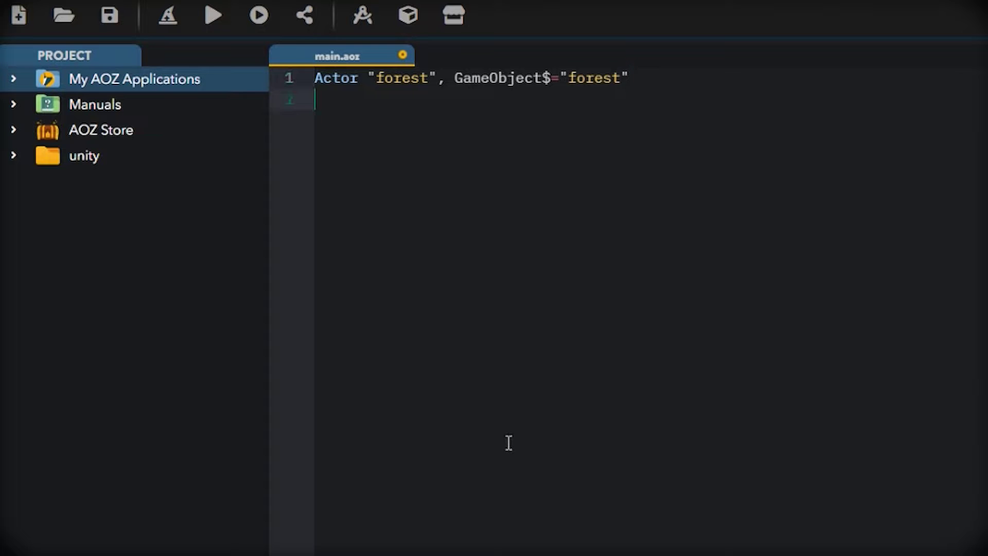
left_click(213, 15)
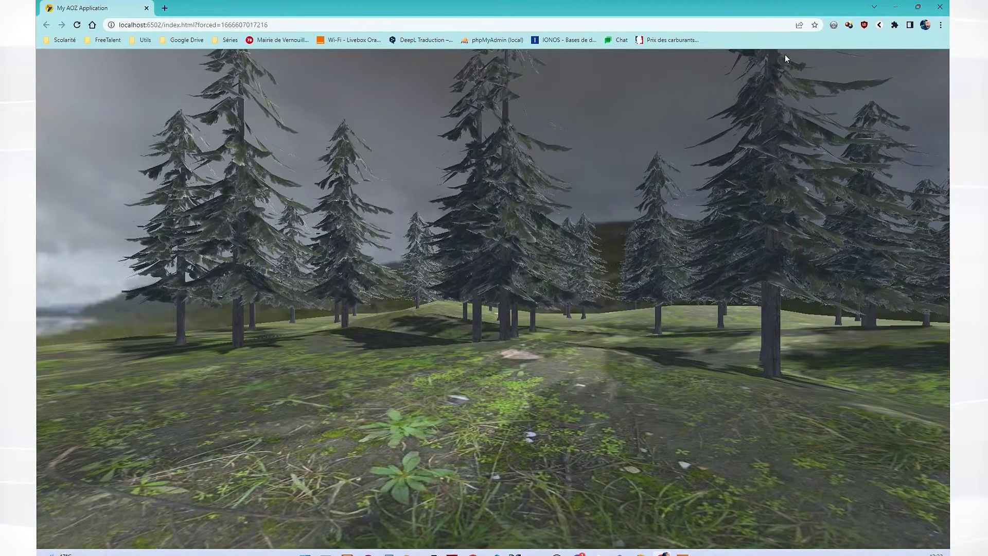
Add line 2 Actor "Trex", GameObject$="Trex" and rerun the program.
key("alt+Tab")
type("Actor \"T")
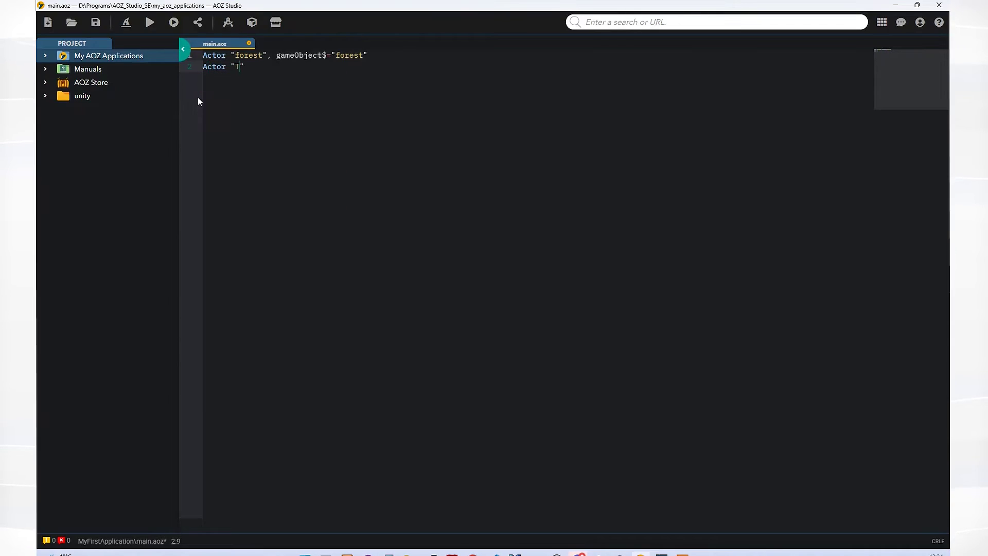
type("rex")
type("\", GameOb")
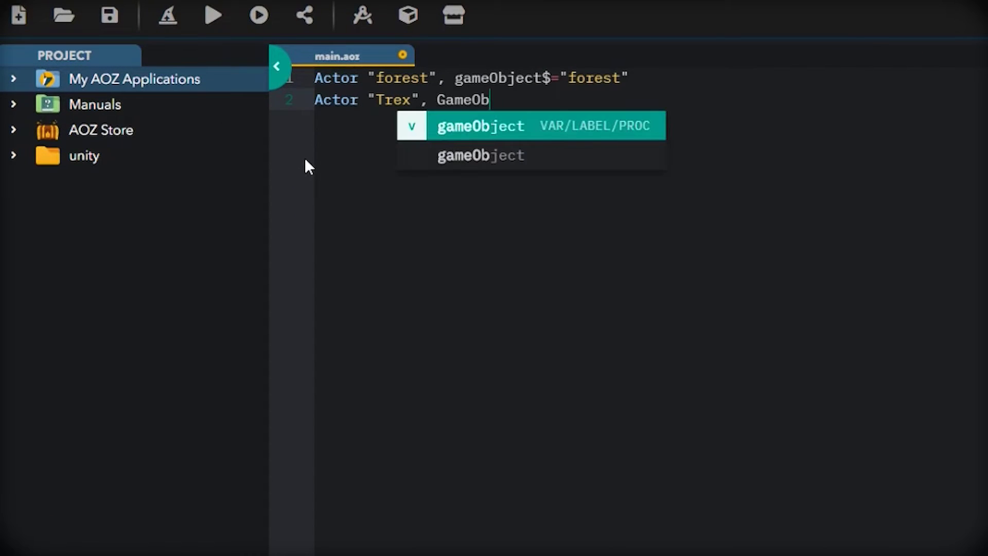
type("ject$=\"Trex\"")
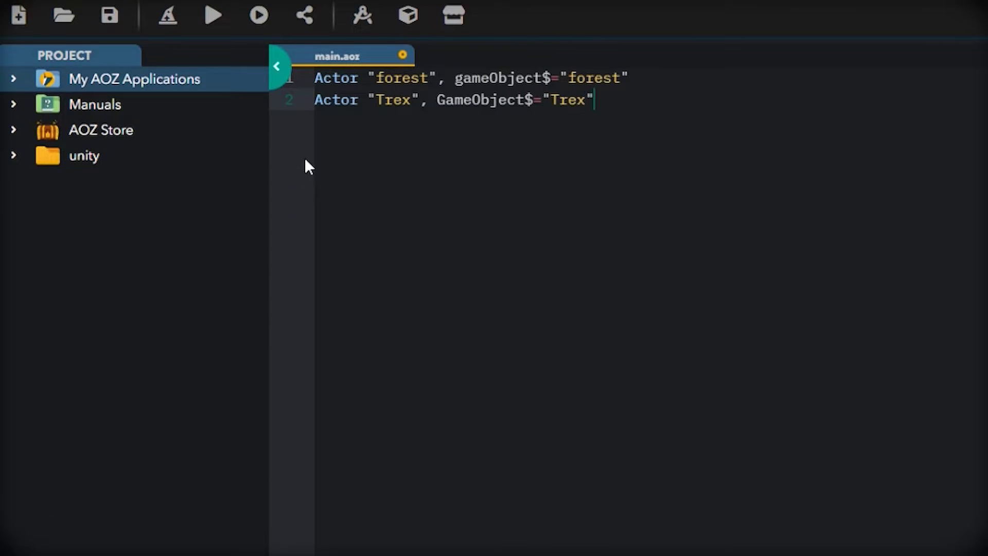
key("Return")
left_click(210, 19)
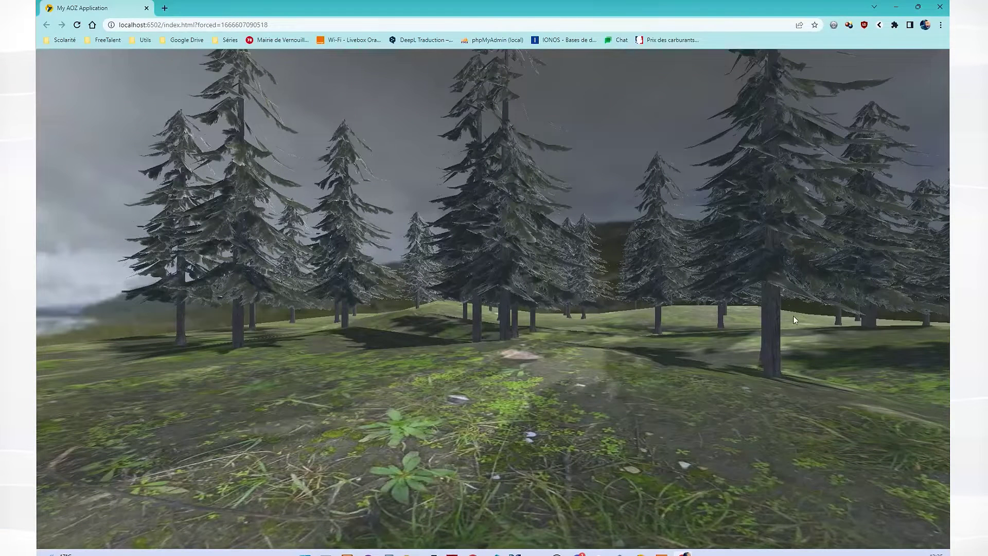
Give the Trex actor StartZ -42, EndZ -14 and Duration 5000, then rerun.
key("alt+Tab")
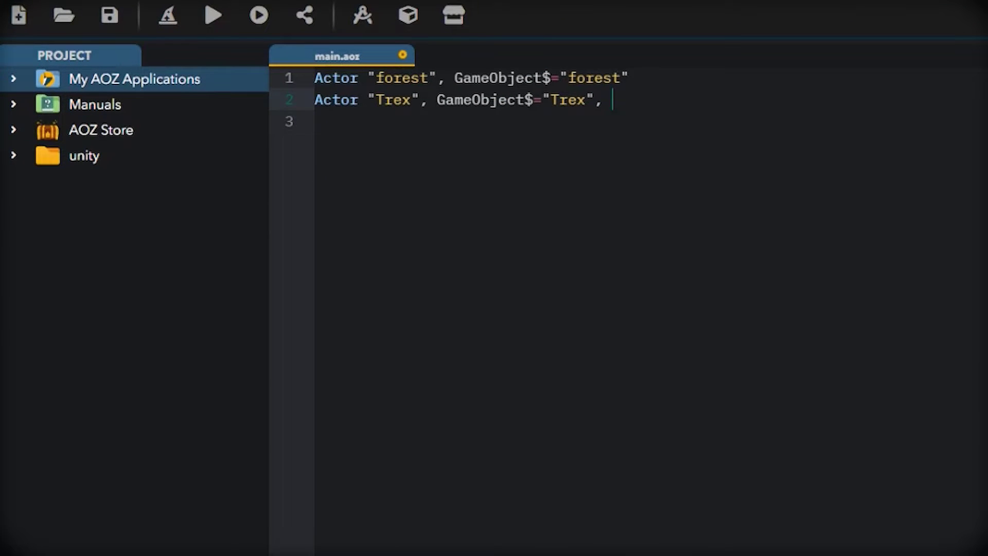
type("Start")
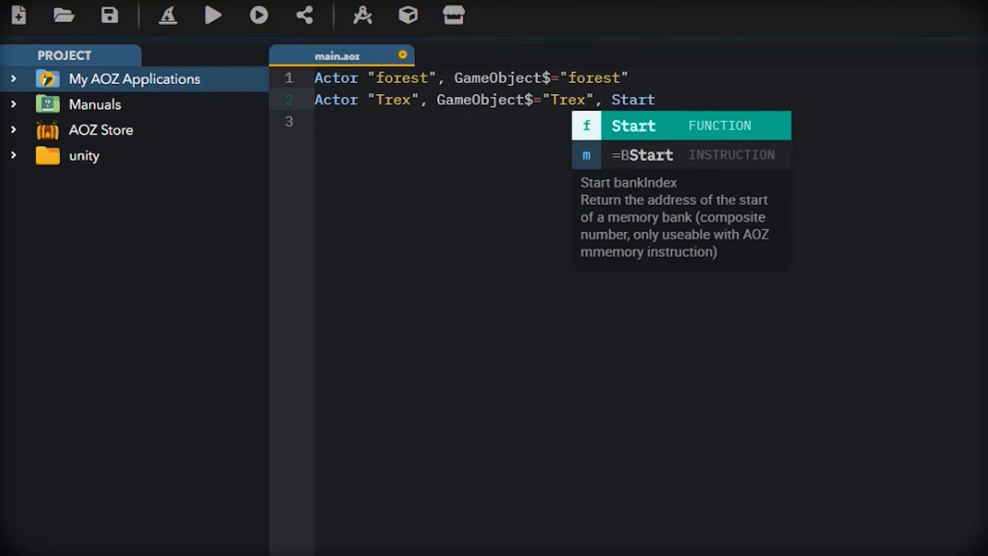
type("Z = 0.0, EndZ = -")
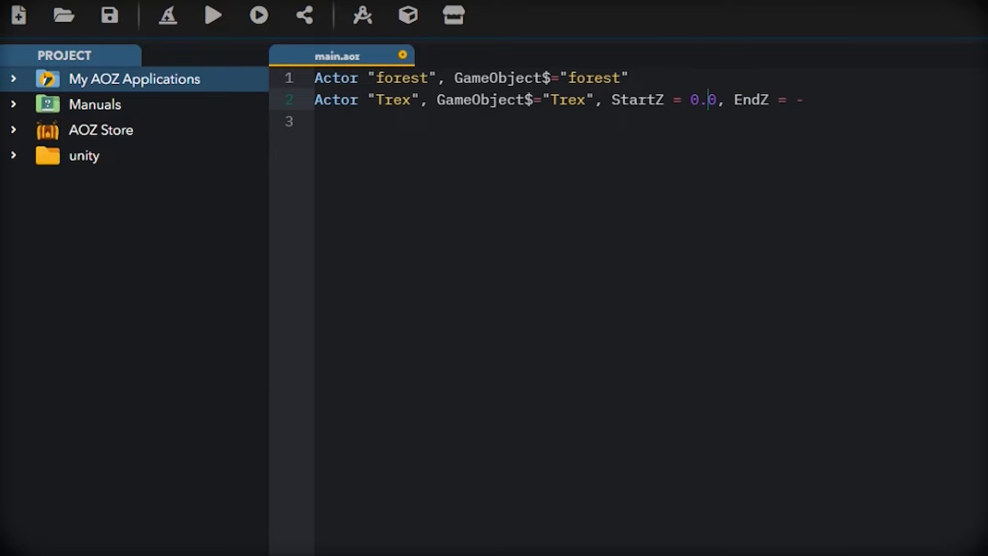
key("Left")
key("Left")
type("-42")
key("Delete")
key("Delete")
key("Delete")
key("Right")
key("Right")
type("ratio")
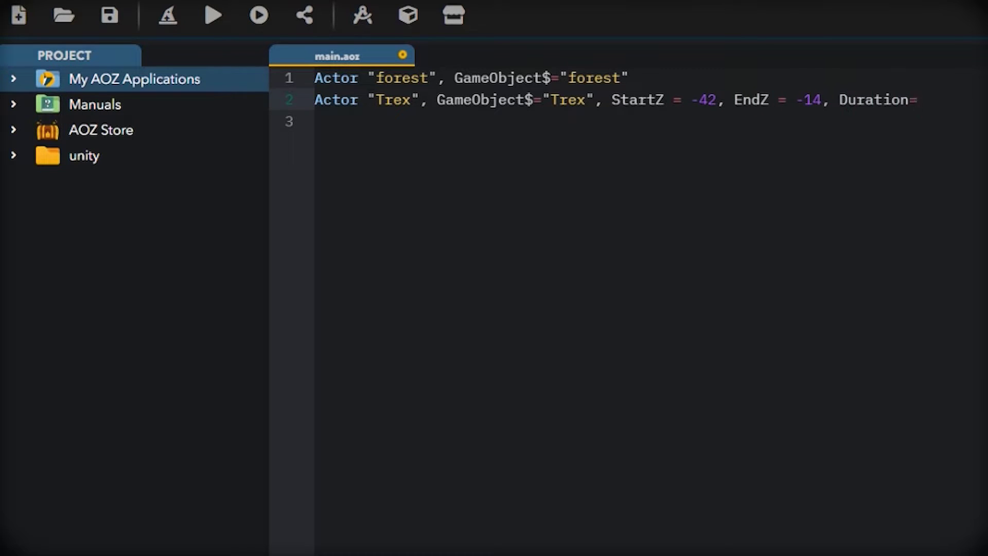
type("5000")
key("Return")
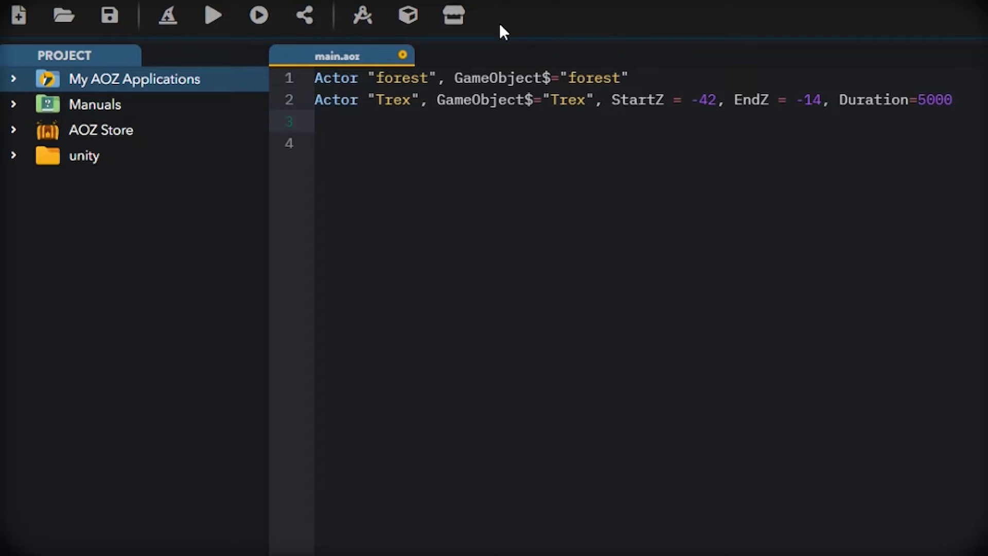
left_click(159, 20)
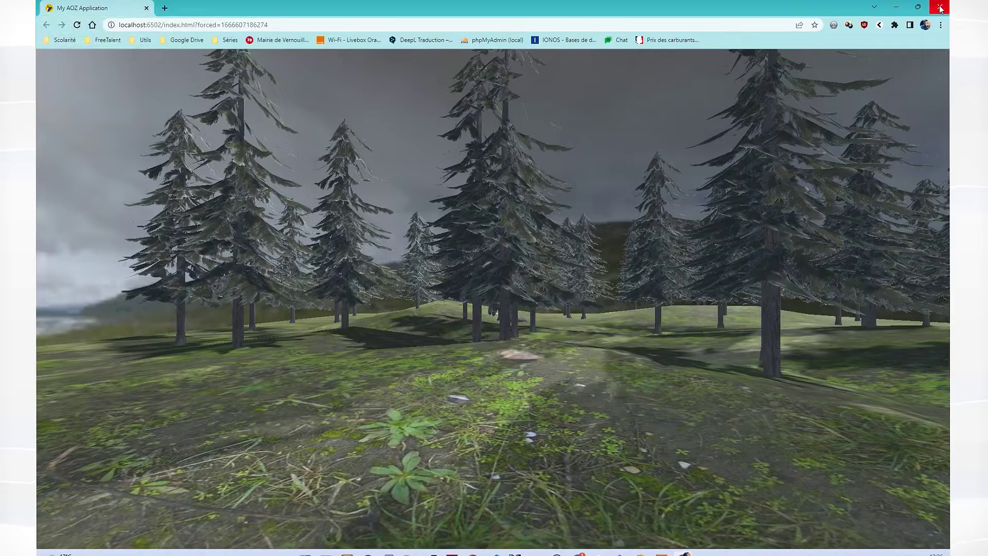
Close the preview, append Animation$="walk" to the Trex line, and rerun.
left_click(147, 8)
type("tion$=\"w")
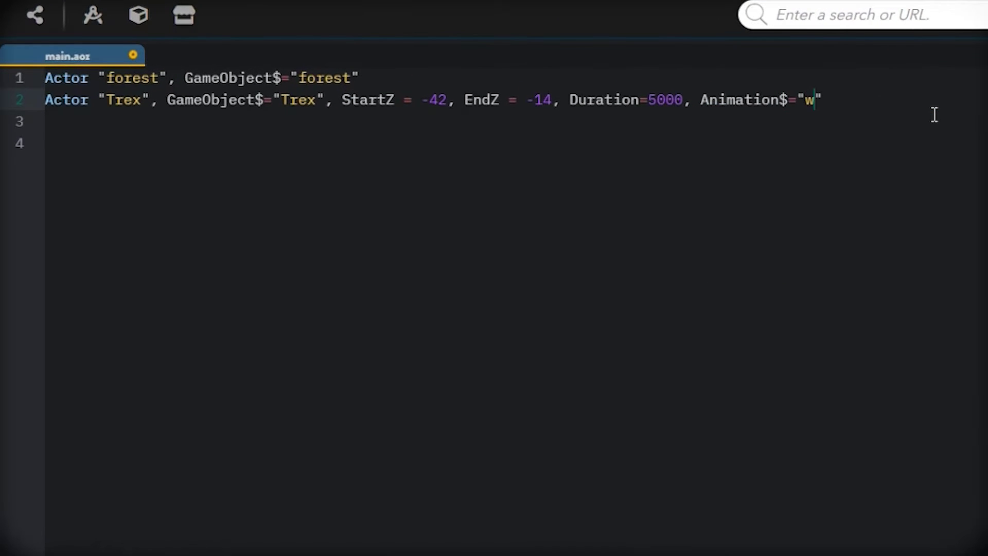
type("alk")
key("Return")
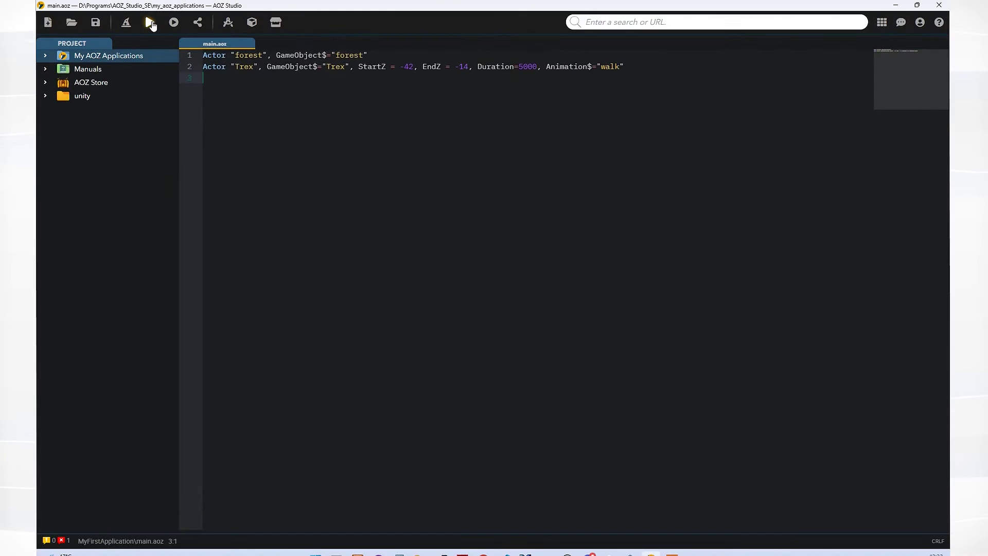
left_click(150, 23)
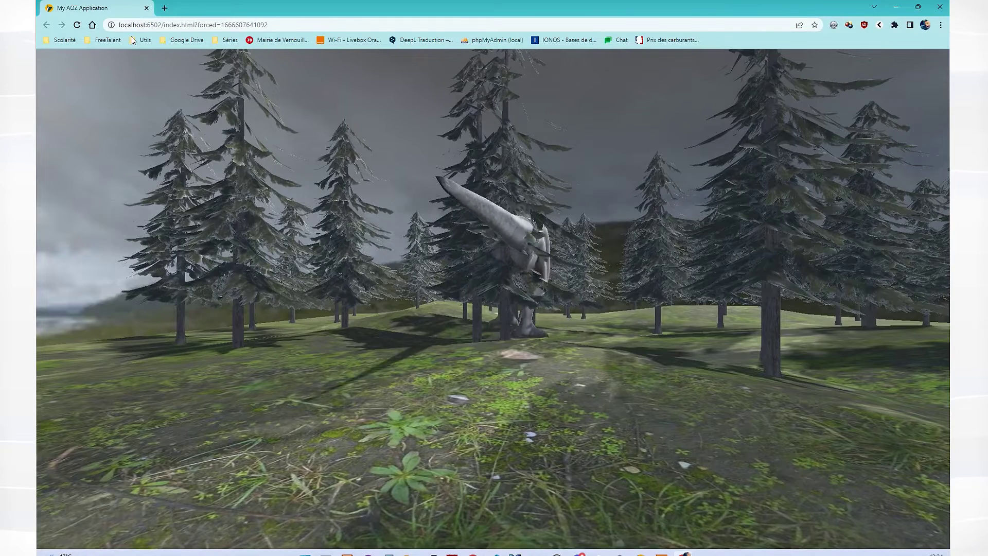
Close the Chrome forest preview to return to AOZ Studio.
left_click(940, 7)
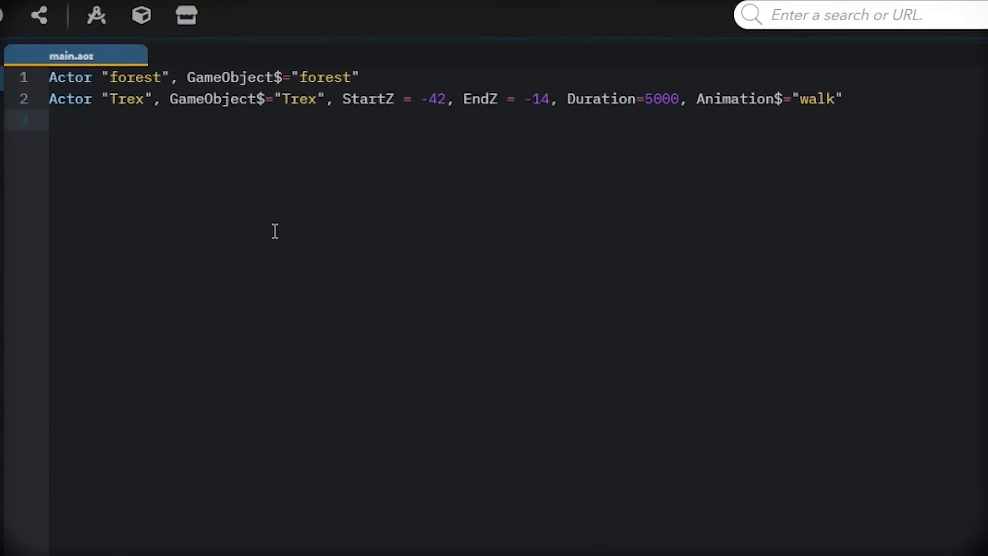
Insert a Set Camera "cam2" line after the forest actor and switch to Unity.
key("Up")
key("Up")
key("End")
key("Return")
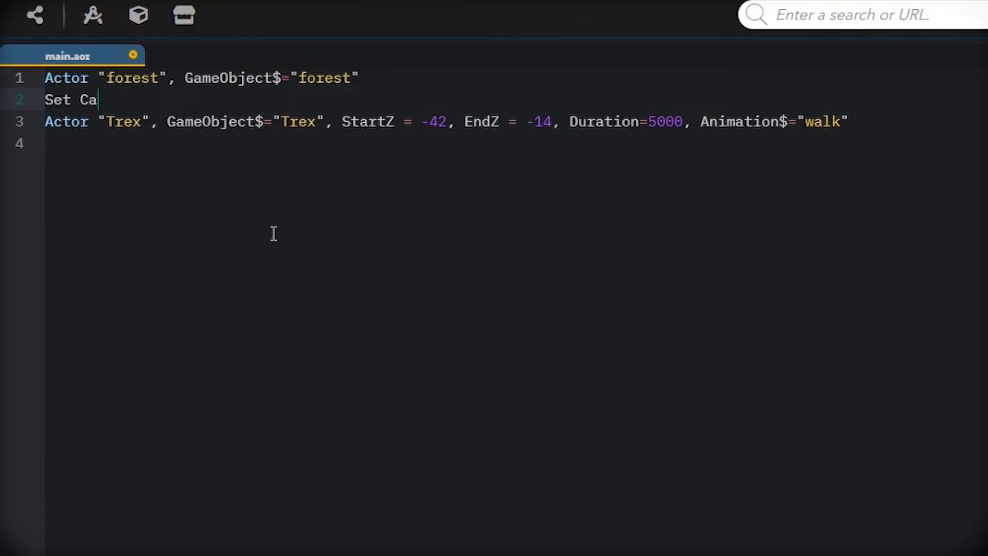
type("era \"cam2")
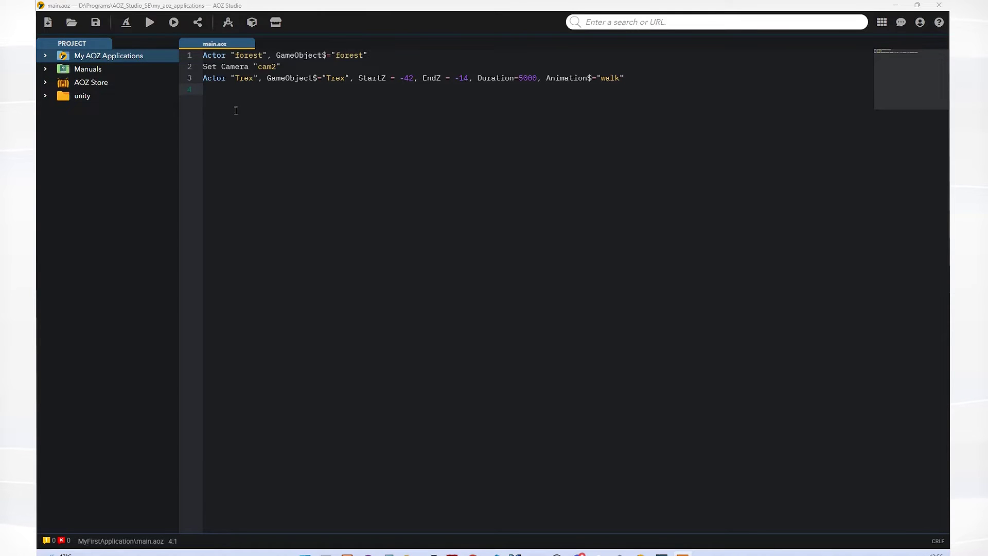
key("alt+Tab")
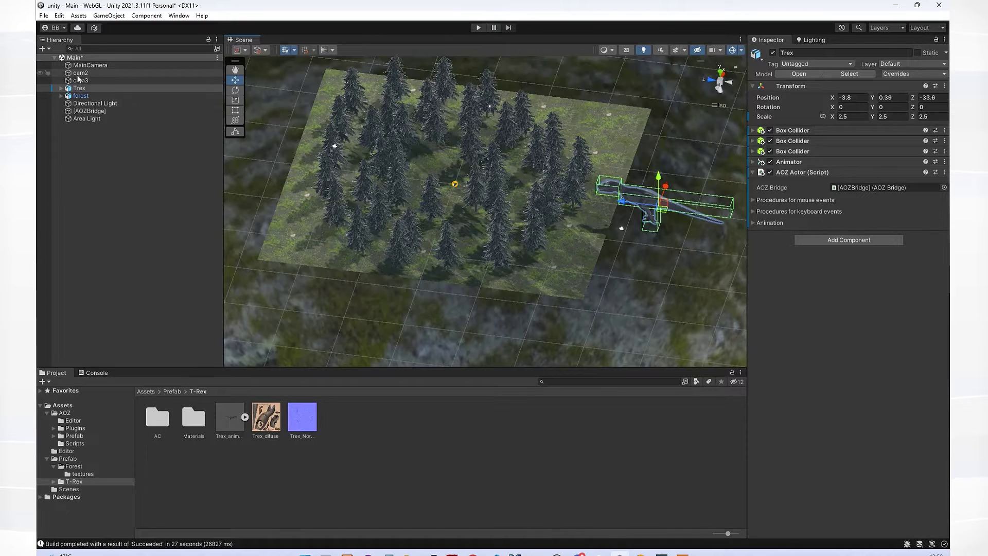
mouse_move(80, 89)
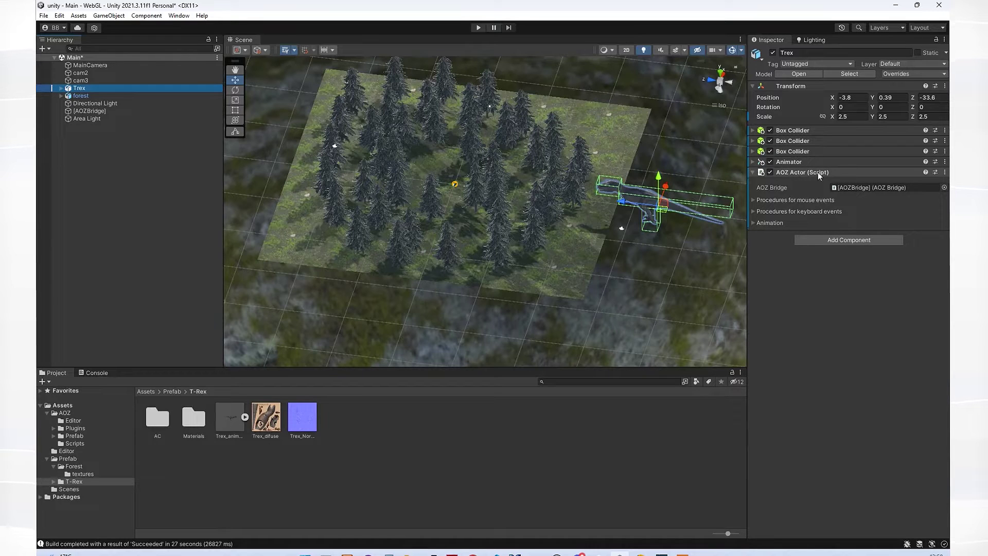
Expand the Trex AOZ Actor's mouse, keyboard and Animation sections, revealing _TREX_ON_FRAME.
left_click(753, 200)
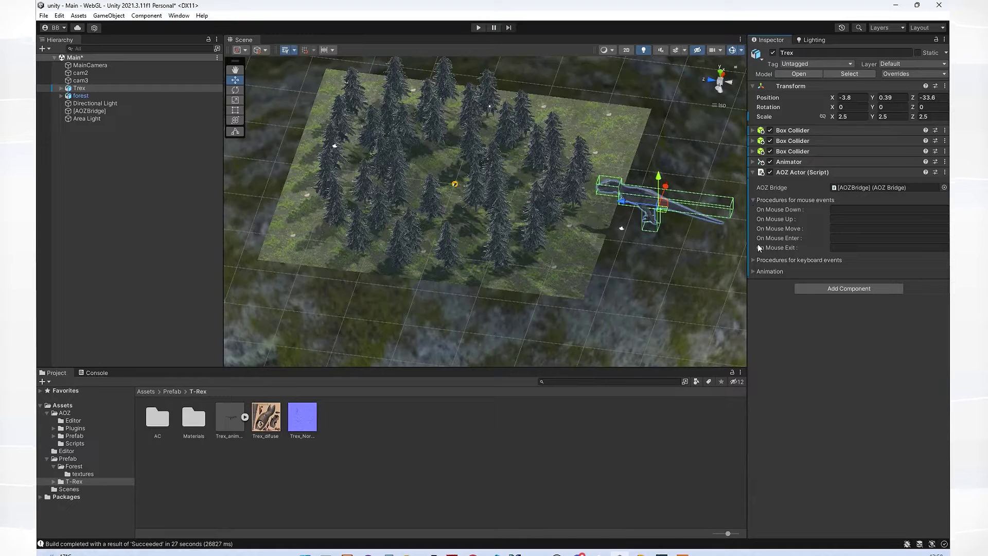
left_click(753, 261)
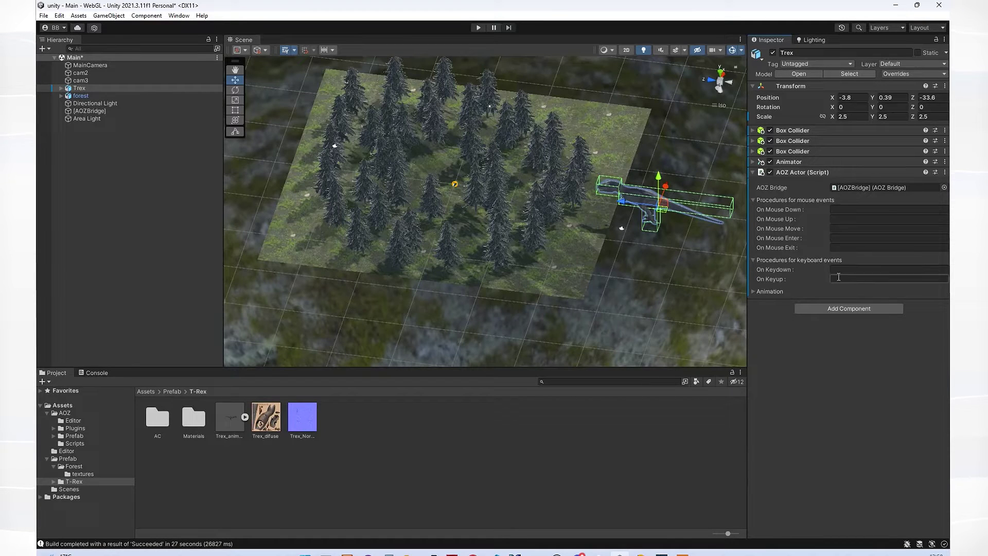
left_click(754, 290)
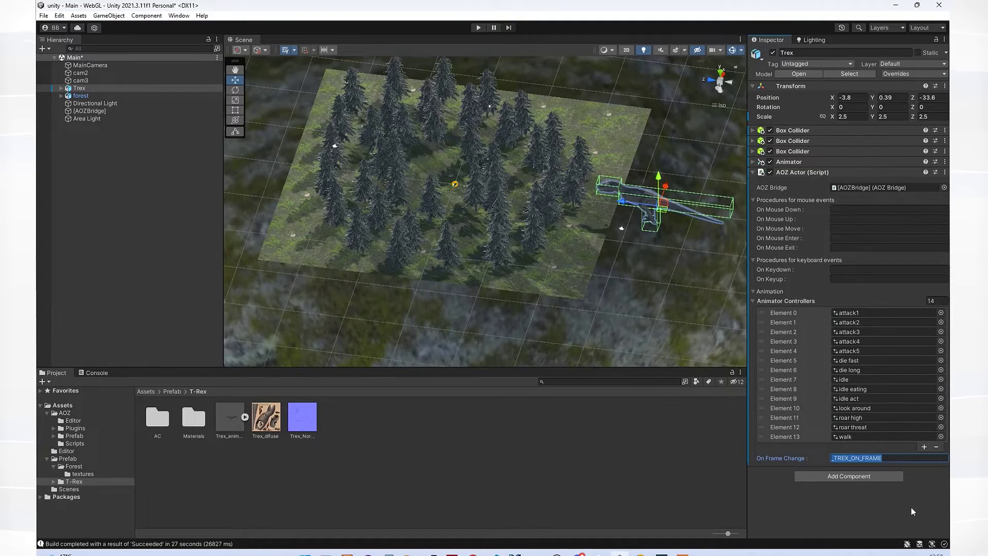
left_click(878, 516)
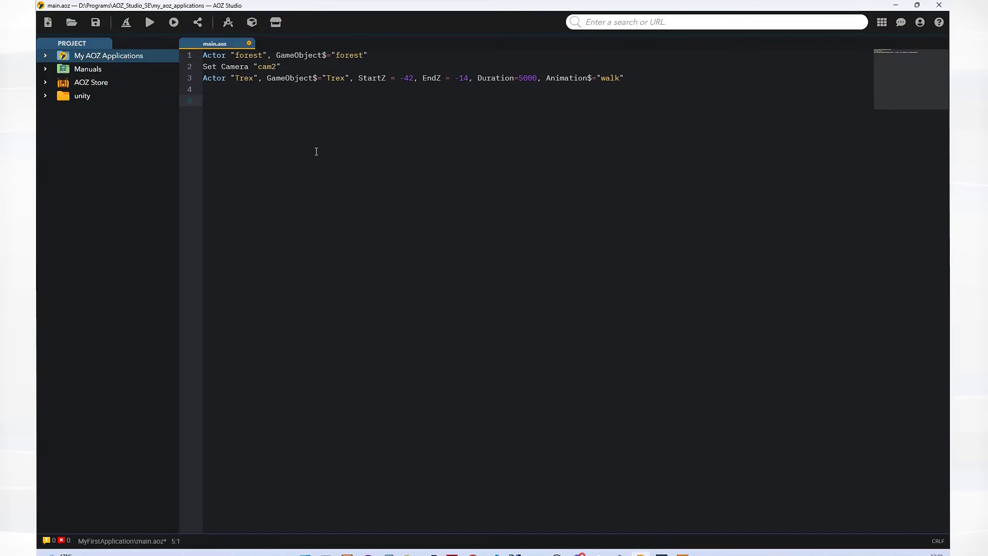
type("Procedure _TREX_ON_FRAME")
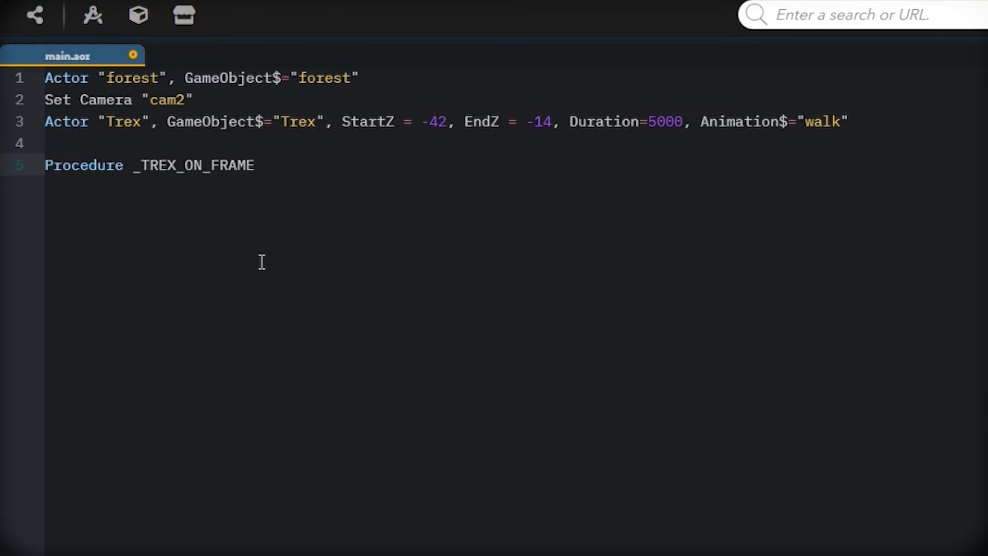
type("[ FRAME")
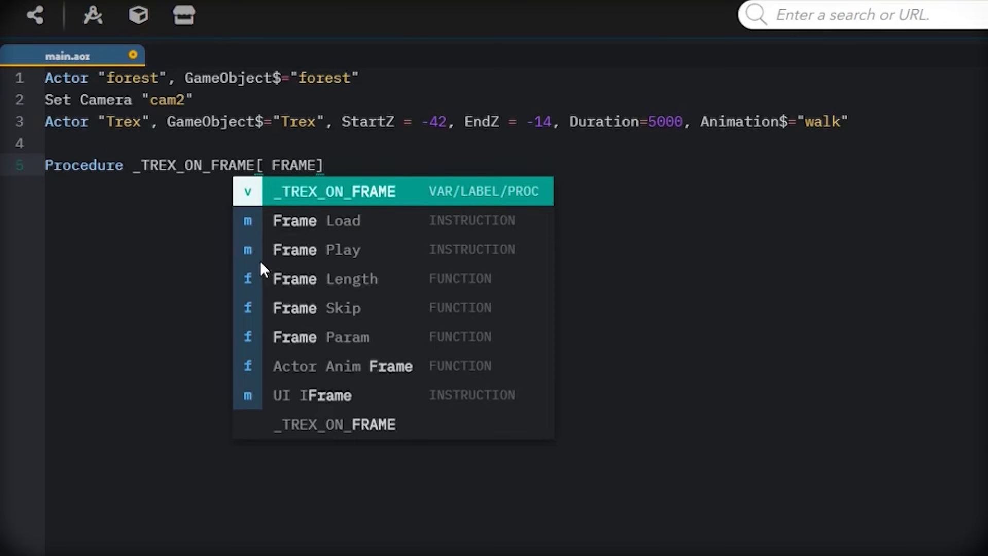
type("# ]")
Write Procedure _TREX_ON_FRAME[FRAME#] with an indented Print Str$(FRAME#) and End Proc.
key("Return")
type("End Proc")
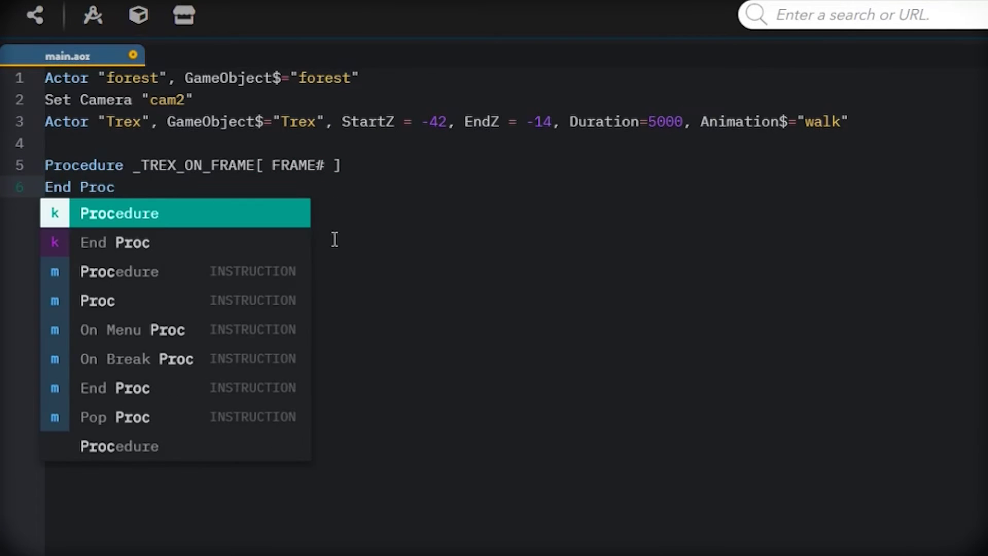
key("Escape")
key("Home")
key("Return")
key("Up")
key("Tab")
type("Print Str$")
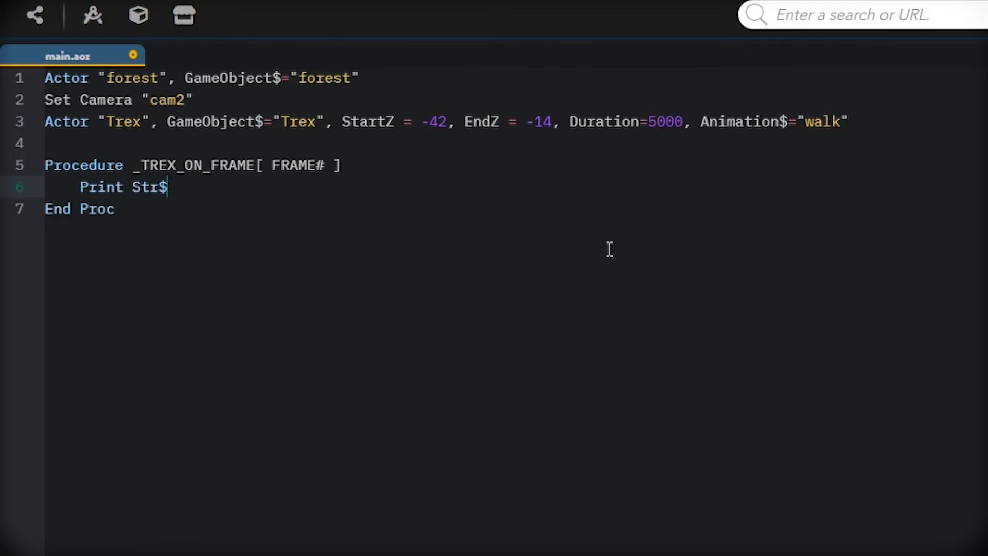
type("( FRAME#")
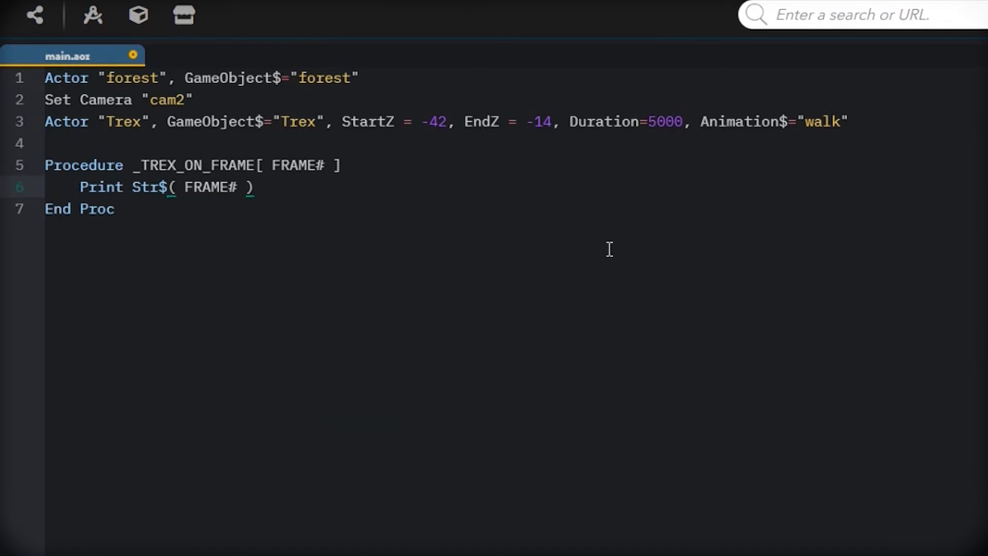
Paste two explanatory comment lines above the procedure and run the program.
left_click(51, 152)
key("Return")
type("// Called by the UNITY Runtime at each animation frame // if the \"On Frame Change Event\" parameter is filled from the editor")
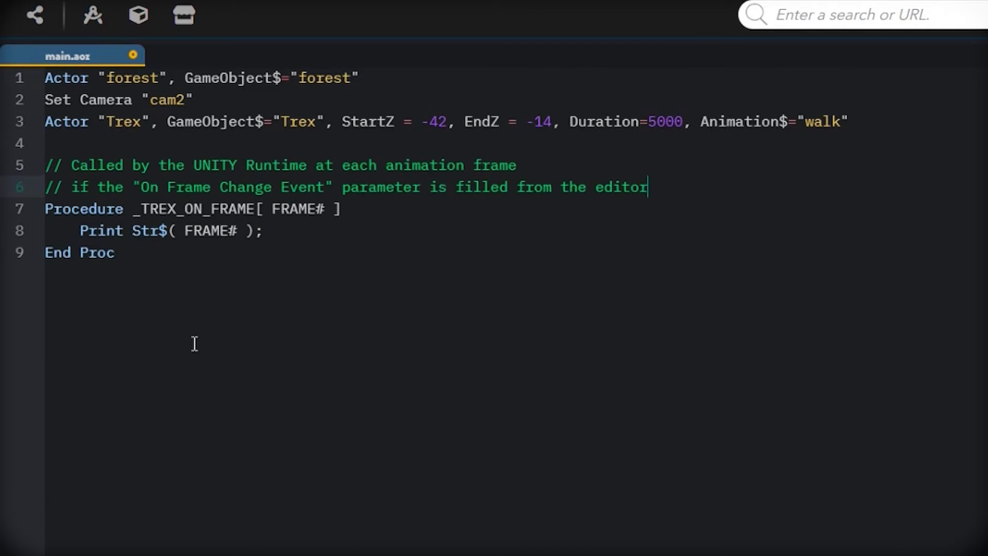
left_click(128, 250)
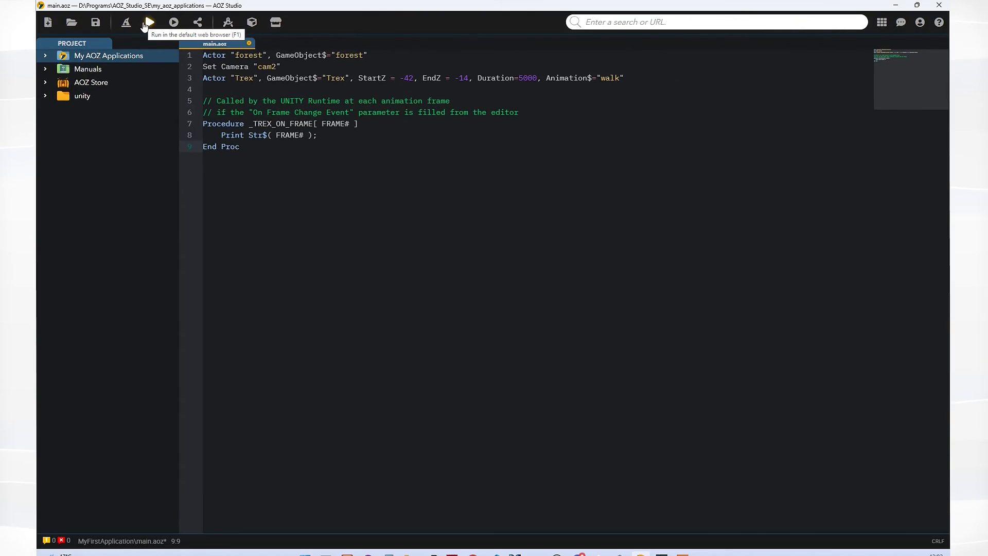
left_click(145, 22)
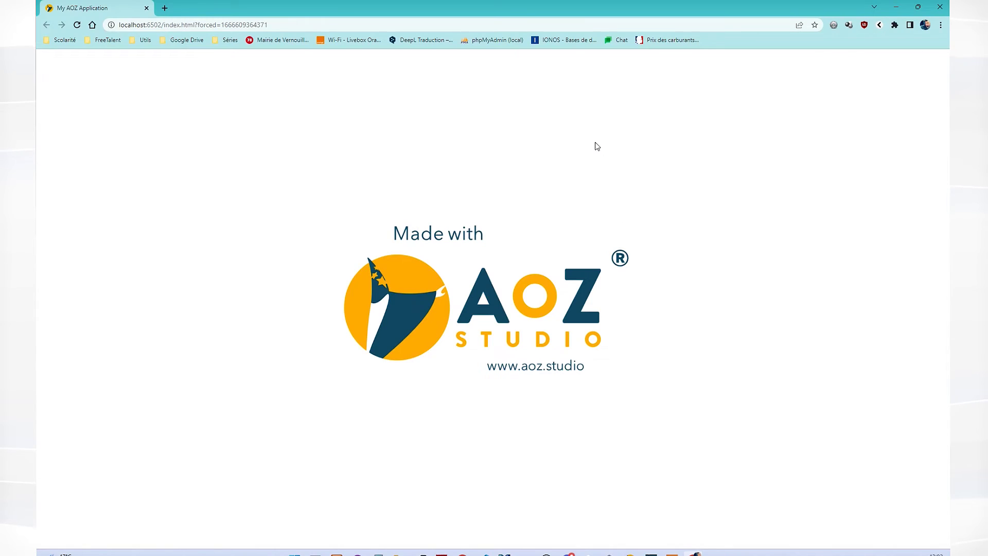